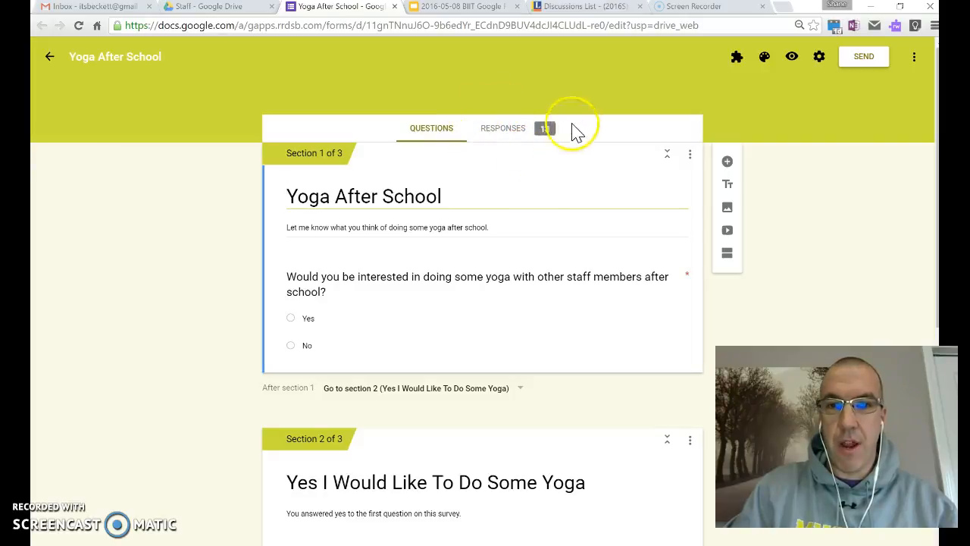
# Open the form's response summary, switch accepting responses off, and switch it back on.
pyautogui.click(512, 131)
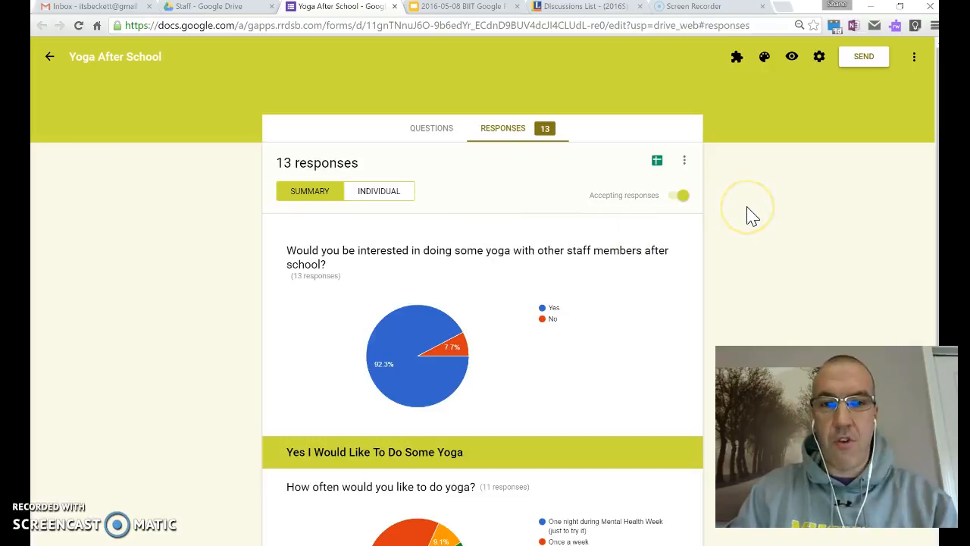
pyautogui.scroll(-1, 752, 217)
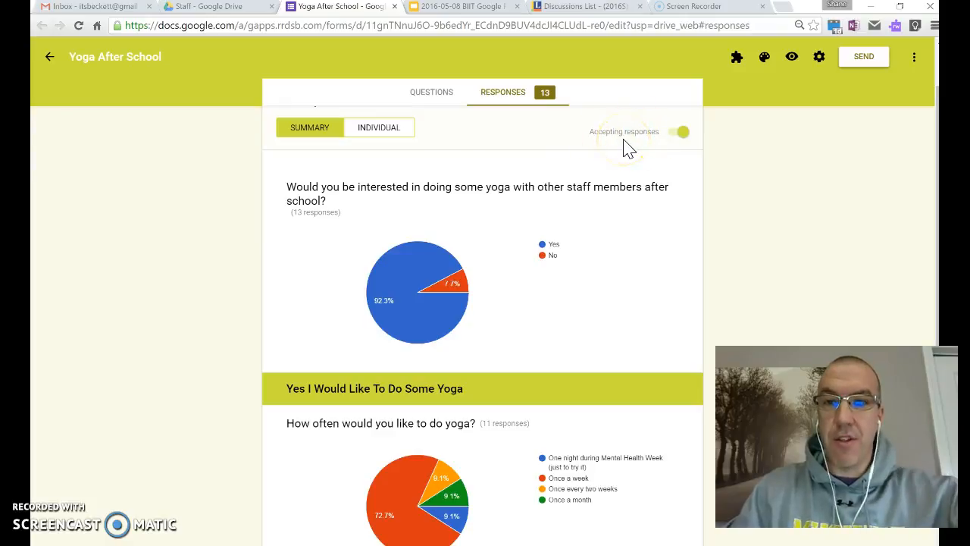
pyautogui.click(682, 133)
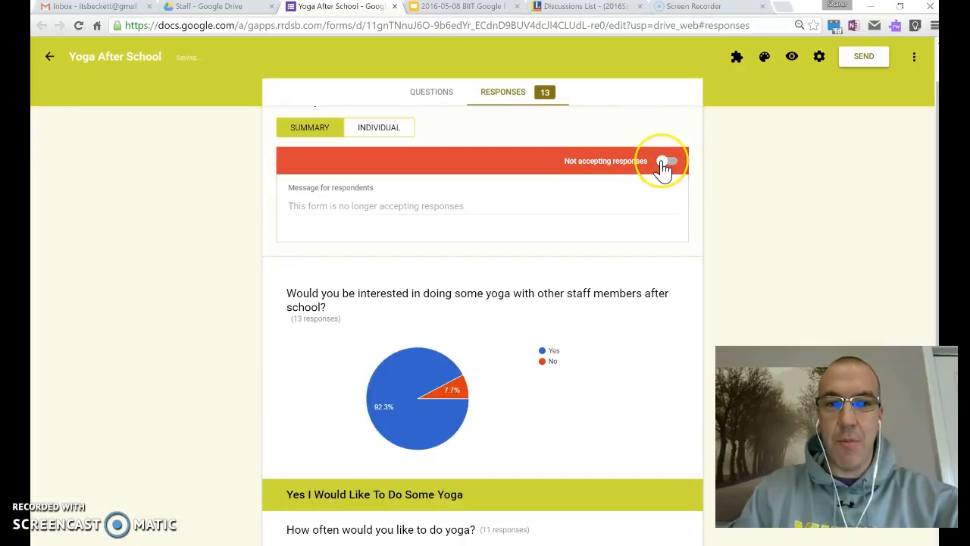
pyautogui.click(663, 162)
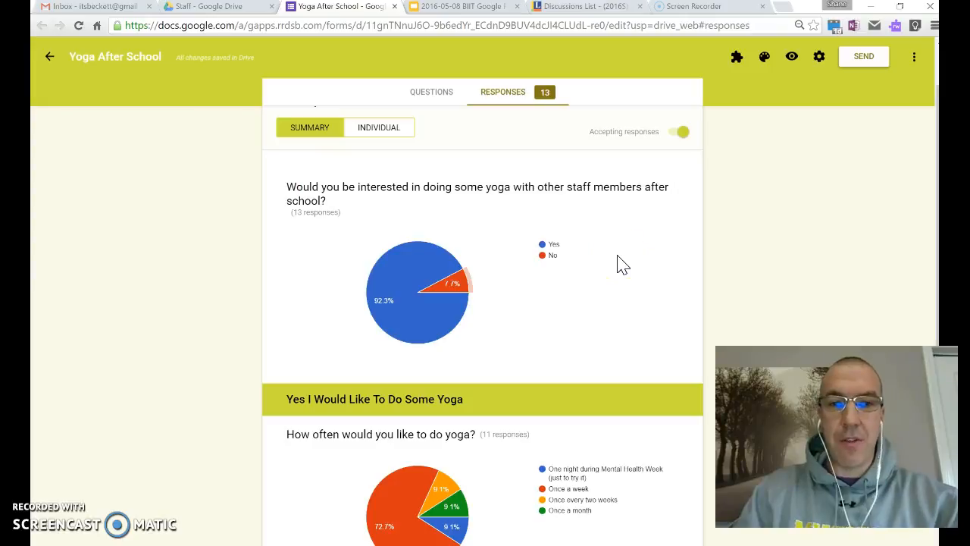
# Examine the response pie charts for yoga interest and preferred frequency.
pyautogui.moveTo(412, 307)
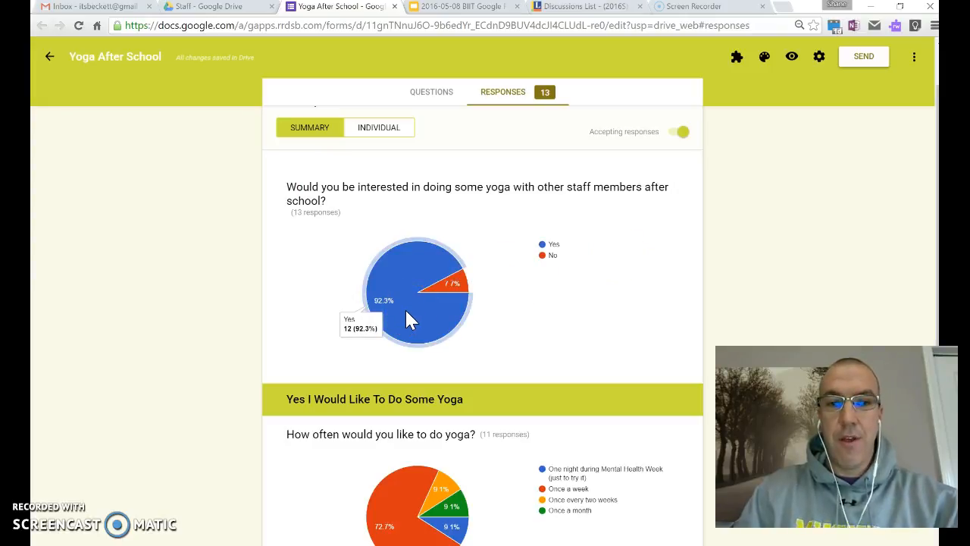
pyautogui.scroll(-3, 621, 235)
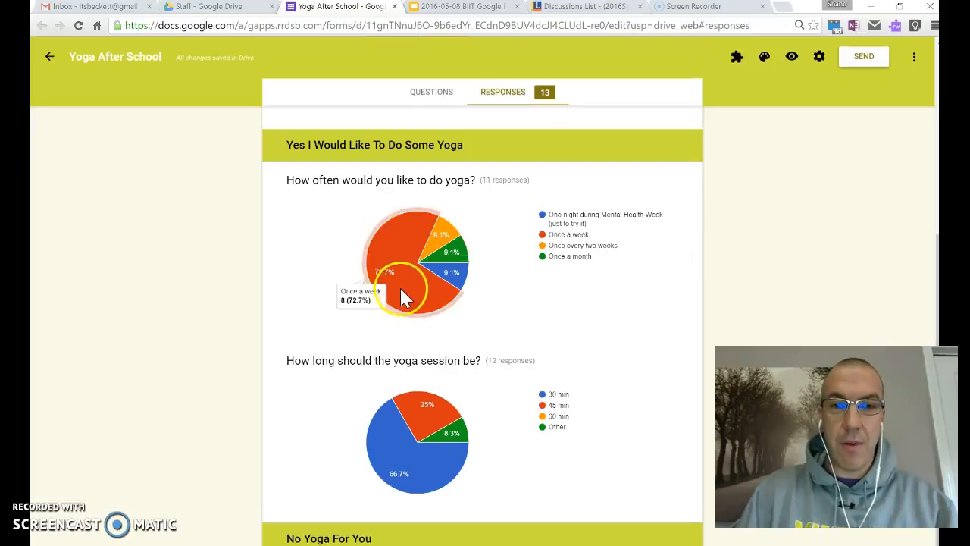
pyautogui.moveTo(400, 236)
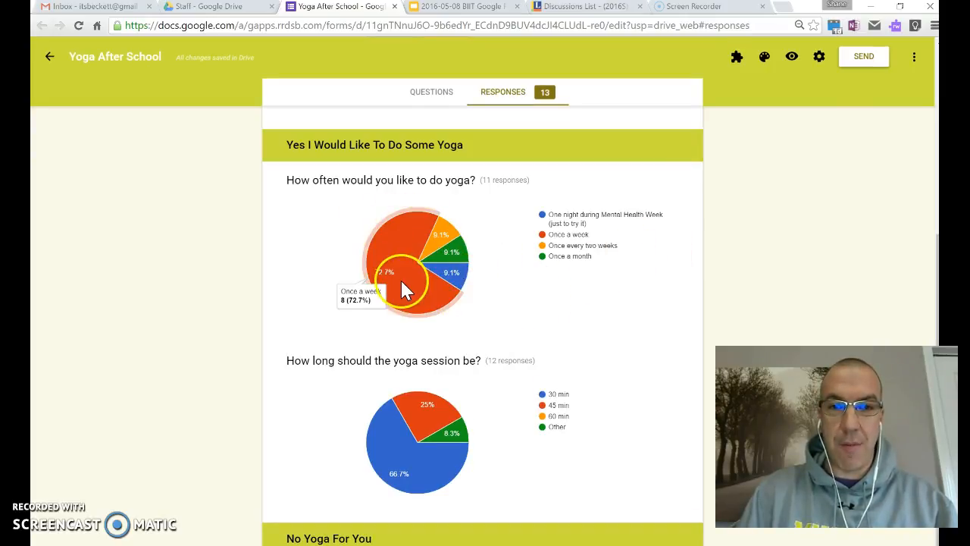
pyautogui.scroll(1, 531, 334)
pyautogui.scroll(4, 583, 325)
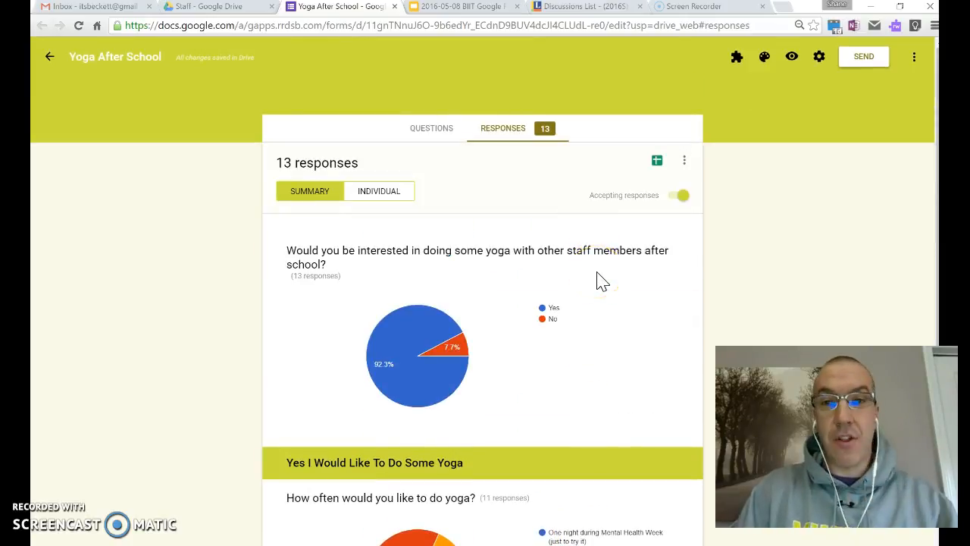
# Create a new spreadsheet with the default name Yoga After School (Responses) as the response destination.
pyautogui.click(655, 162)
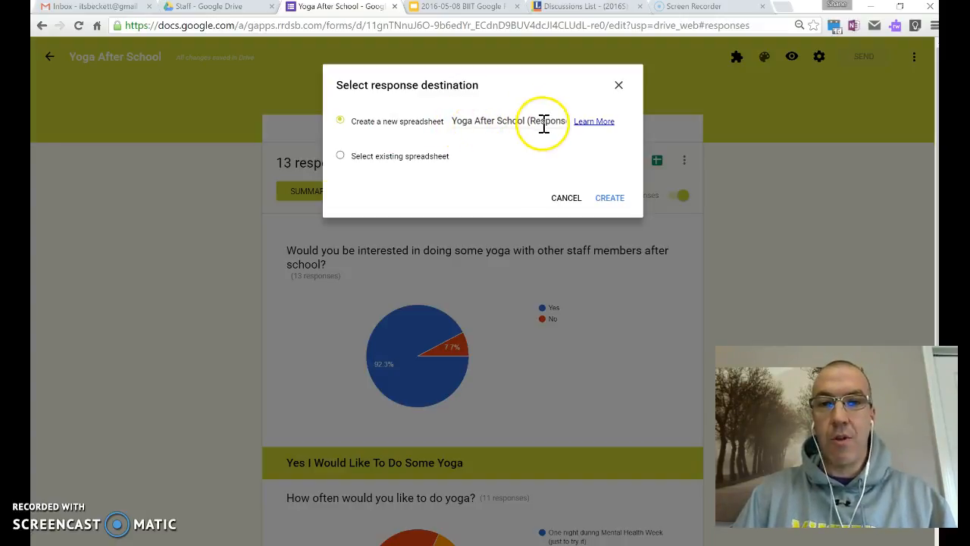
pyautogui.click(616, 202)
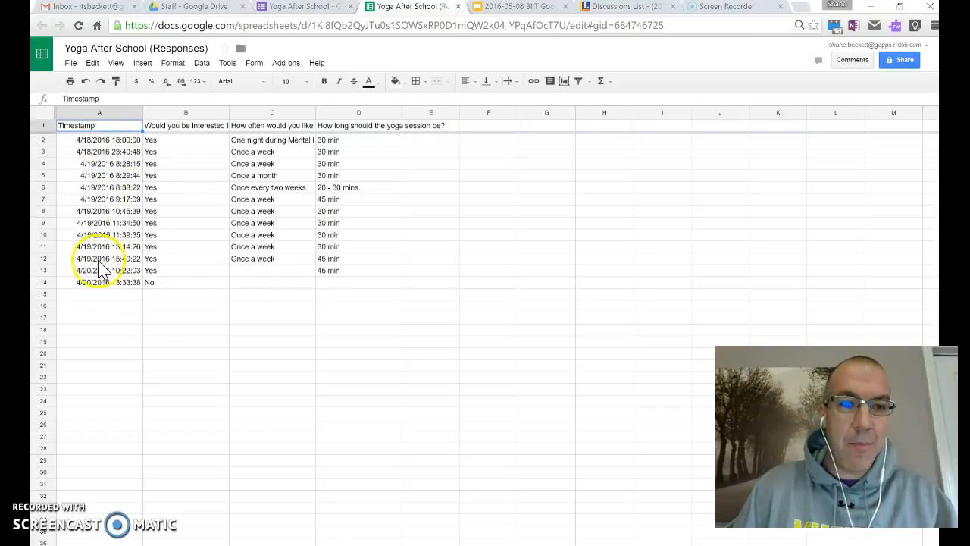
# Revisit the form's questions and return to the response spreadsheet.
pyautogui.click(287, 9)
pyautogui.click(443, 128)
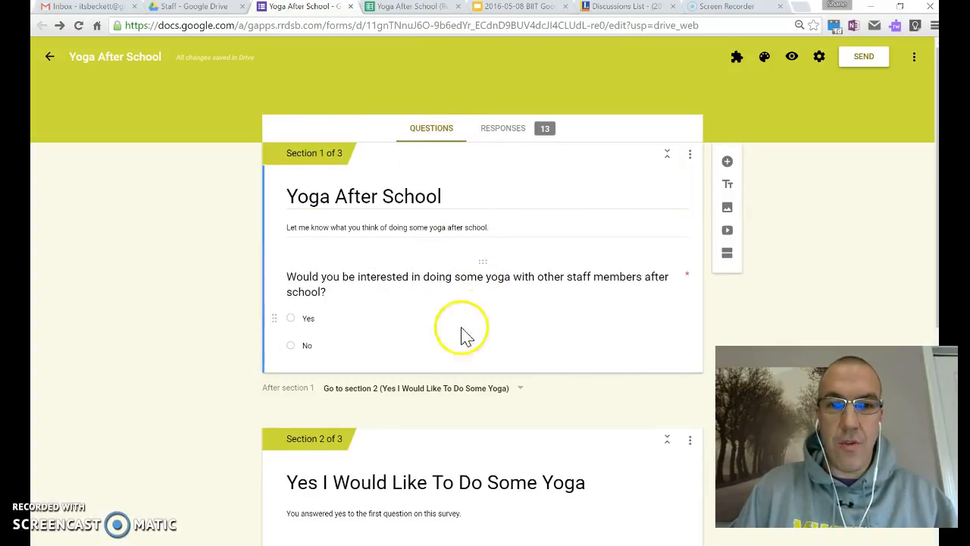
pyautogui.click(438, 15)
# Inspect the response timestamps in column A and the three question headers in row 1.
pyautogui.click(121, 141)
pyautogui.click(120, 151)
pyautogui.click(121, 164)
pyautogui.click(117, 175)
pyautogui.click(120, 187)
pyautogui.click(113, 211)
pyautogui.click(109, 235)
pyautogui.click(107, 258)
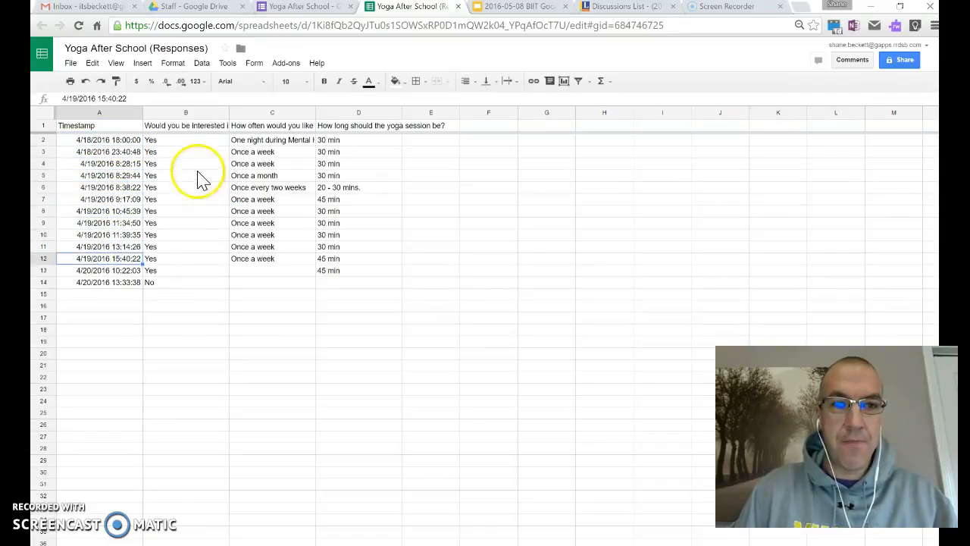
pyautogui.click(187, 128)
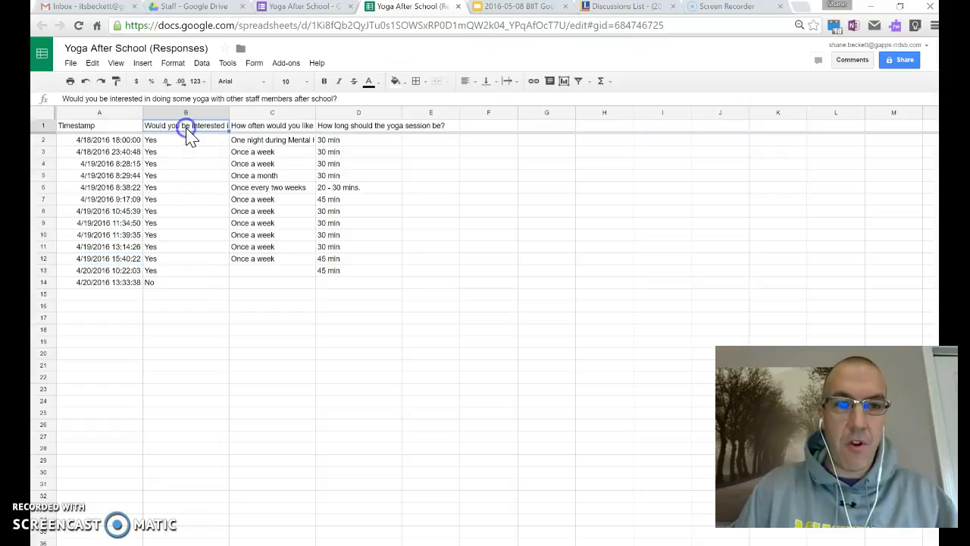
pyautogui.click(261, 127)
pyautogui.click(340, 127)
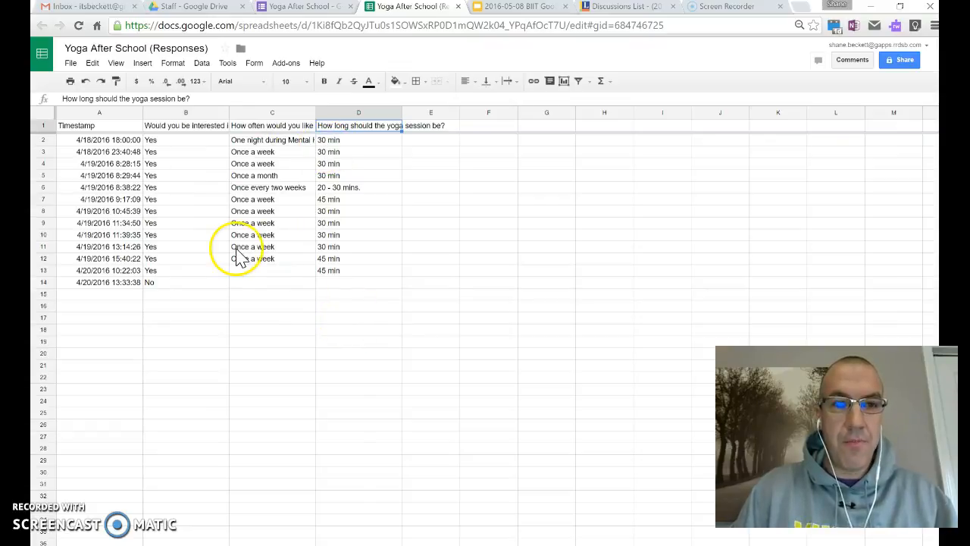
# Sort the sheet A → Z by column C, the preferred yoga frequency.
pyautogui.click(309, 112)
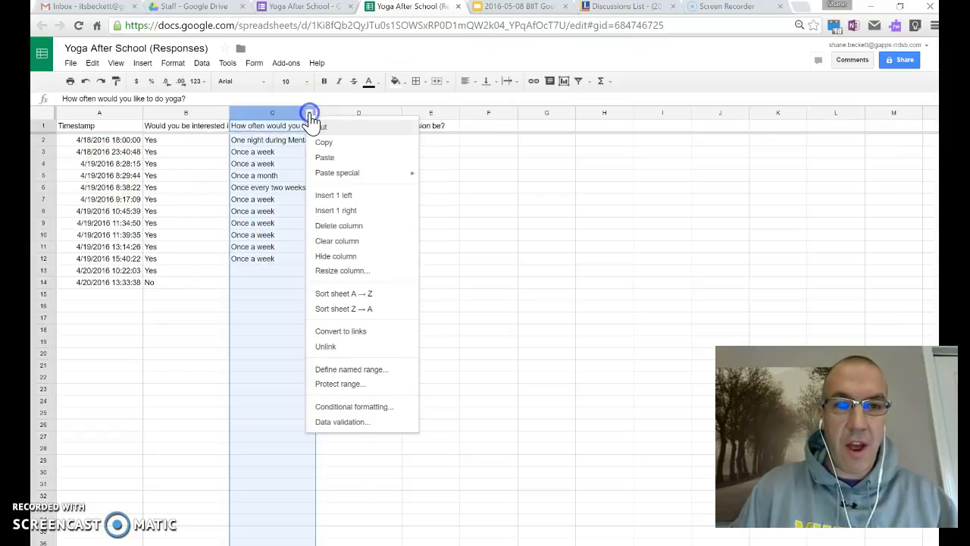
pyautogui.click(324, 294)
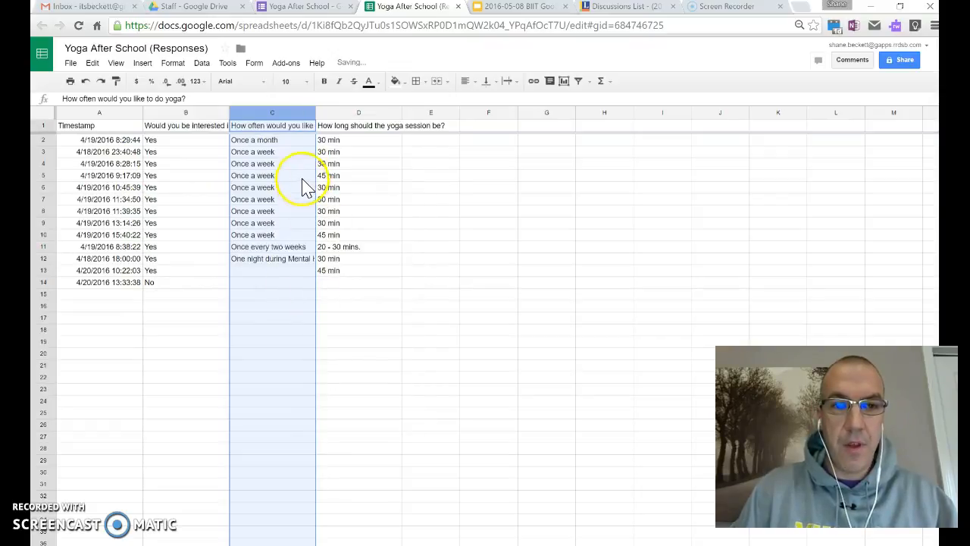
pyautogui.click(356, 164)
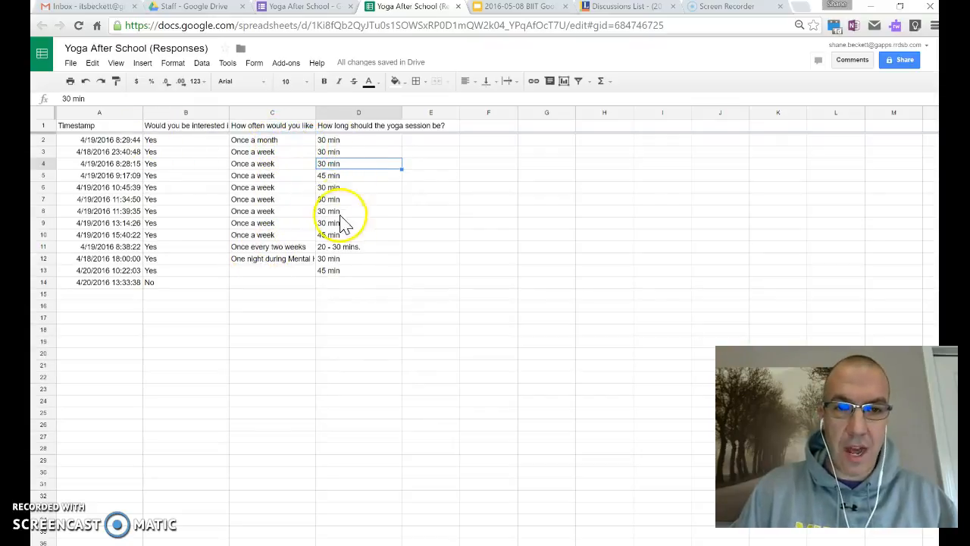
# Sort the sheet Z → A by column D, the preferred session length.
pyautogui.click(396, 112)
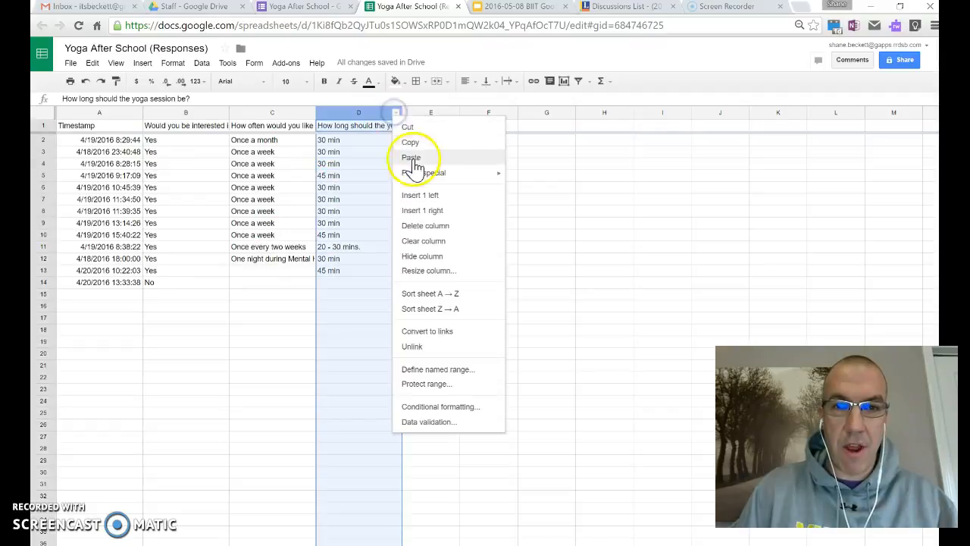
pyautogui.click(408, 309)
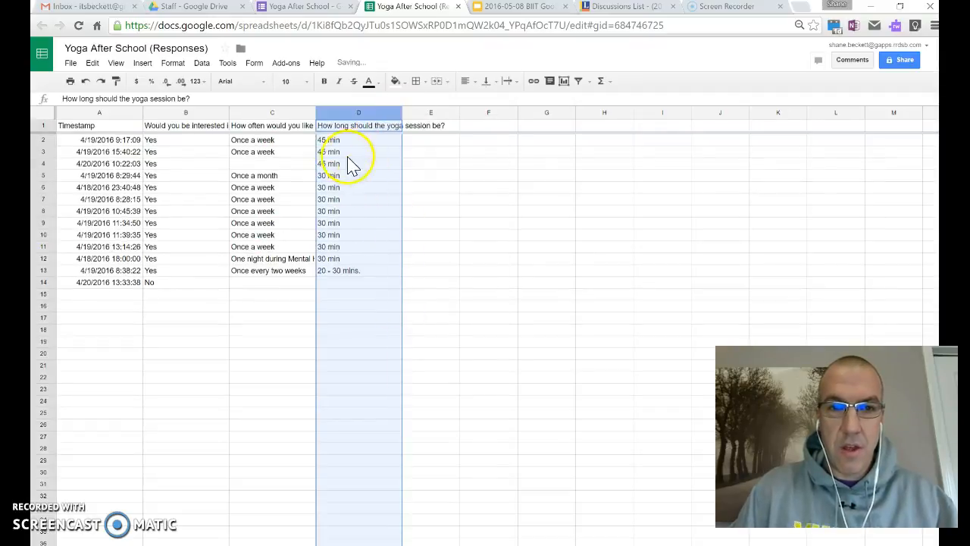
pyautogui.click(426, 165)
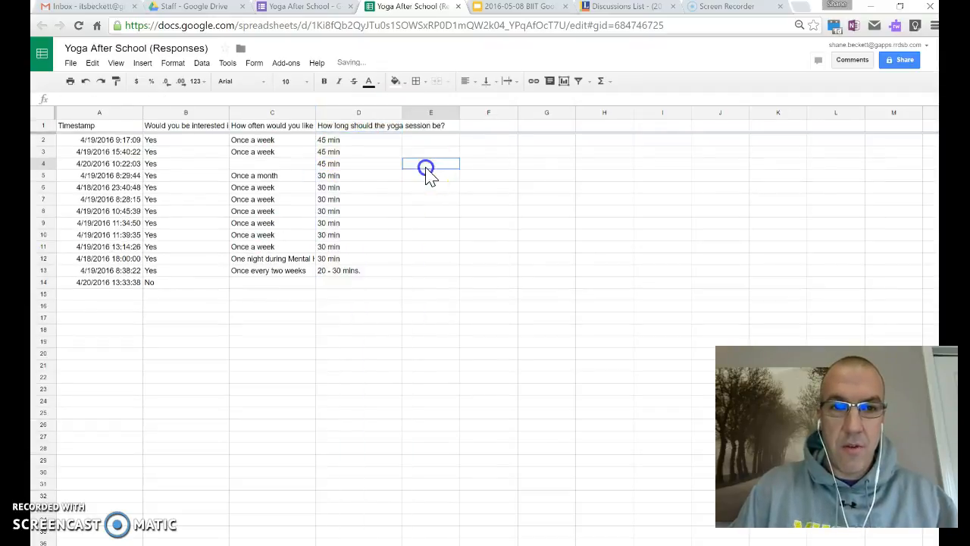
# Compare session lengths with preferred frequencies, and select the once-a-week, 30 min answers in C6:D11 to check their count.
pyautogui.click(340, 142)
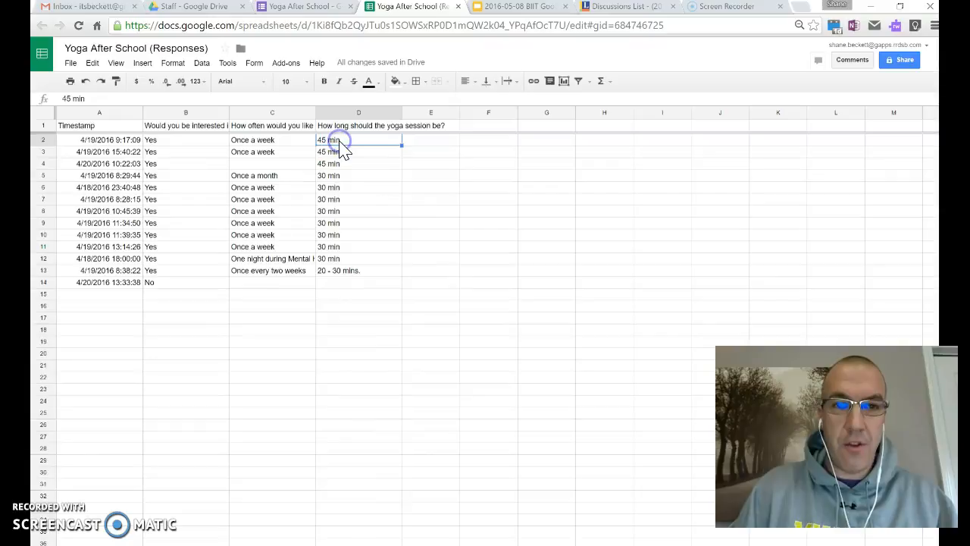
pyautogui.click(279, 141)
pyautogui.click(279, 152)
pyautogui.moveTo(345, 176); pyautogui.dragTo(284, 247)
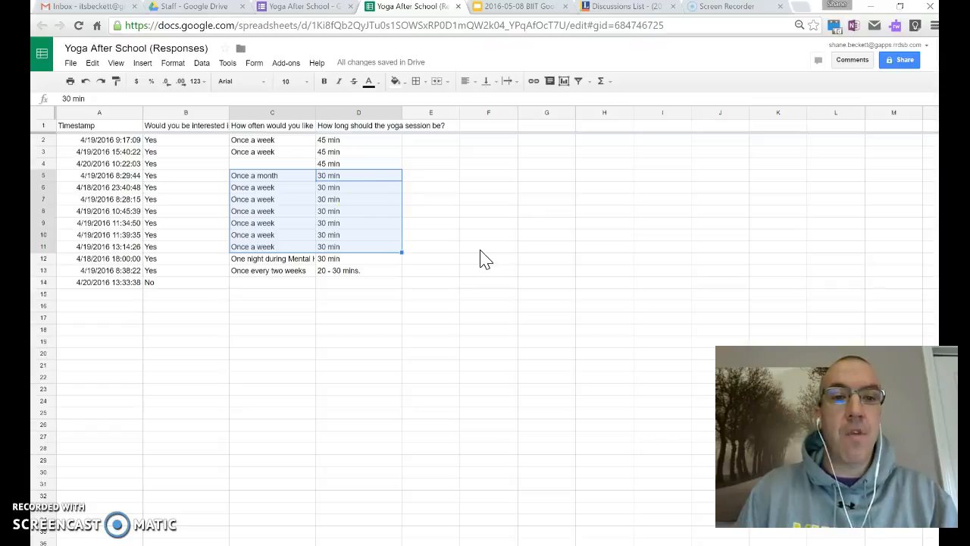
pyautogui.moveTo(286, 189); pyautogui.dragTo(338, 251)
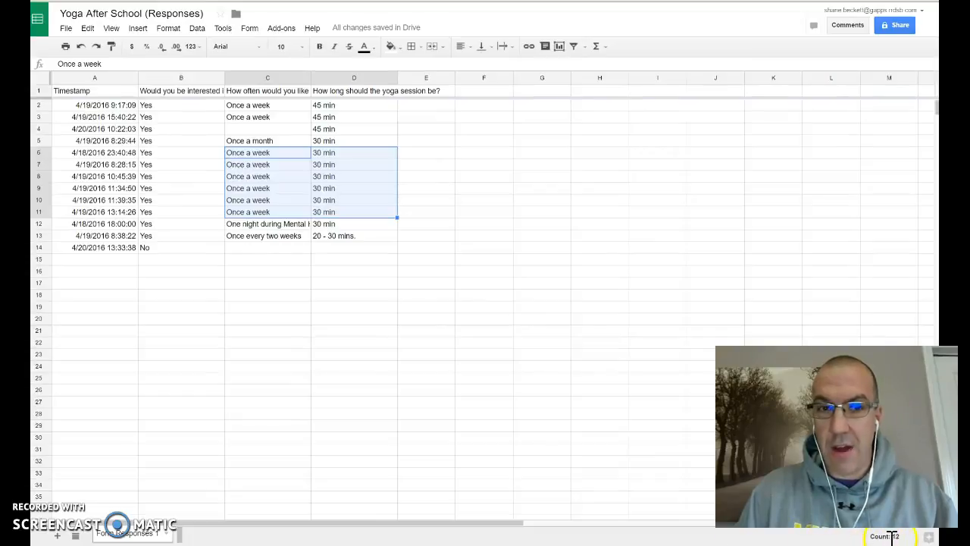
pyautogui.click(641, 394)
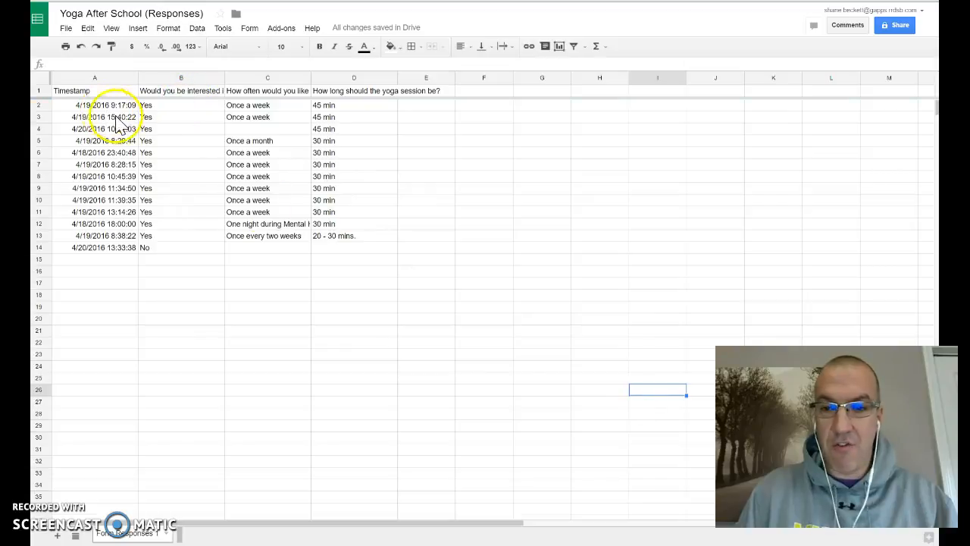
# Select all responses in A2:D14 and view the available summary statistics.
pyautogui.moveTo(108, 108); pyautogui.dragTo(336, 251)
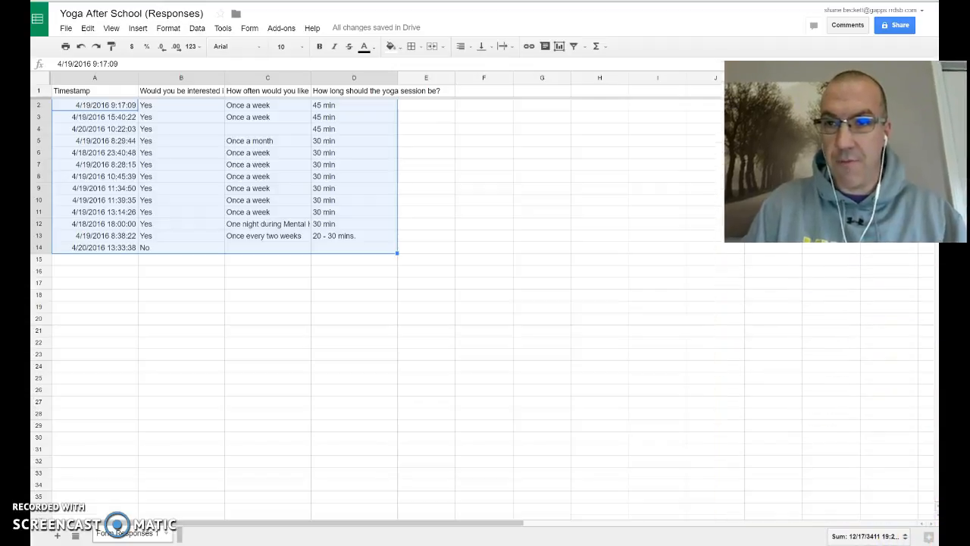
pyautogui.click(905, 535)
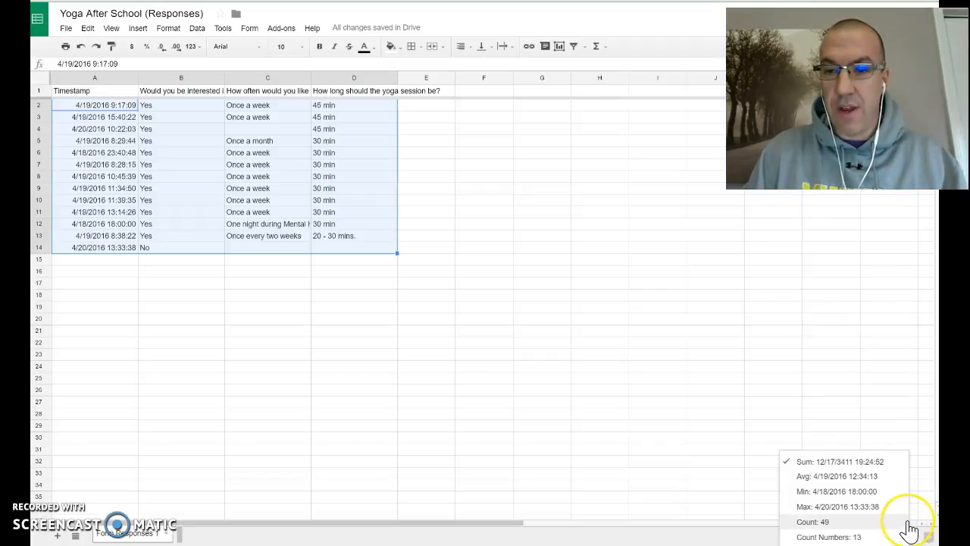
pyautogui.click(697, 446)
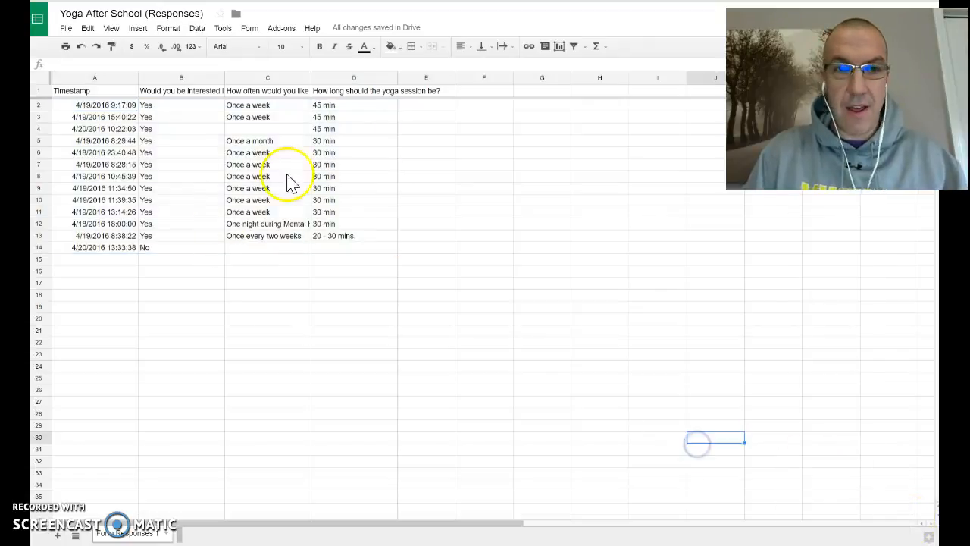
# Open Explore for the session-length answers in D2:D13, and view the suggestions for the interest answers in B2:B14.
pyautogui.moveTo(336, 110); pyautogui.dragTo(336, 243)
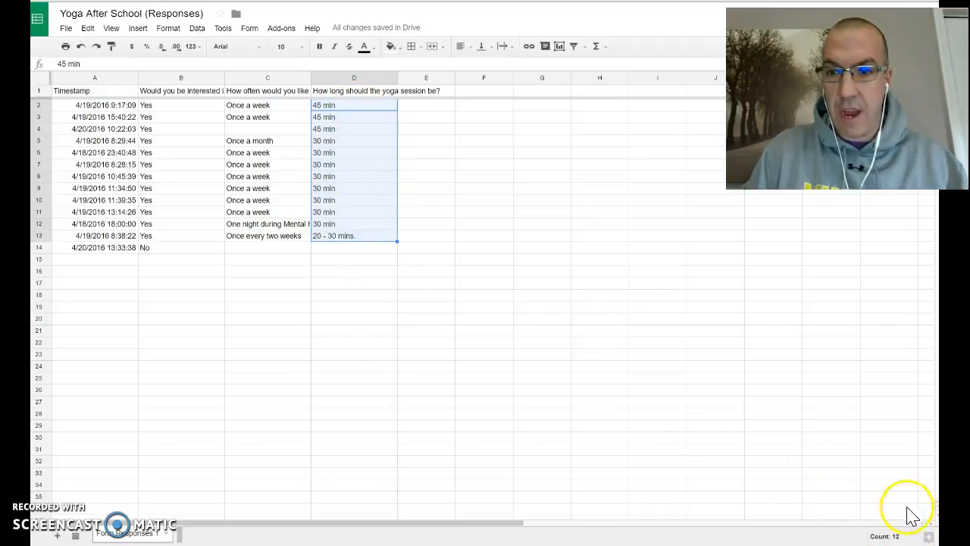
pyautogui.click(930, 538)
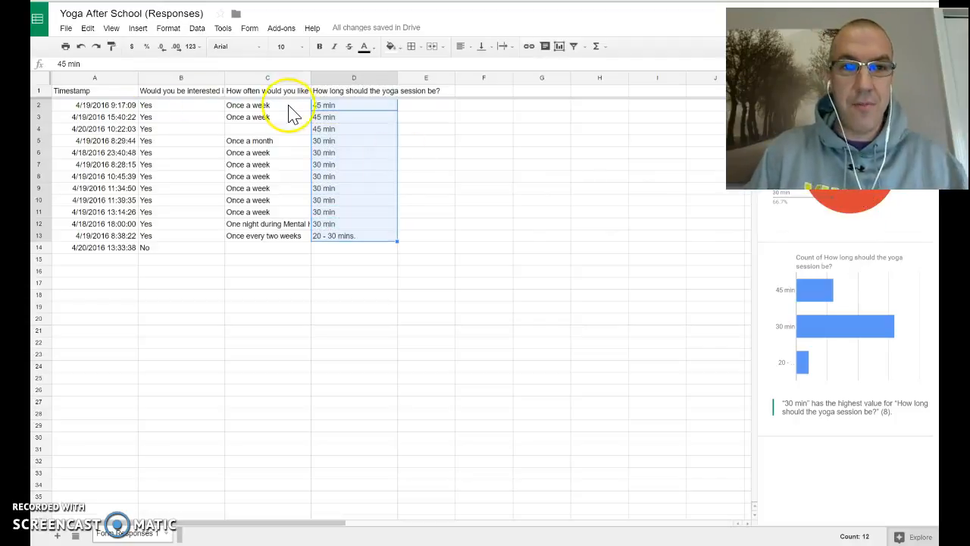
pyautogui.moveTo(151, 106); pyautogui.dragTo(148, 247)
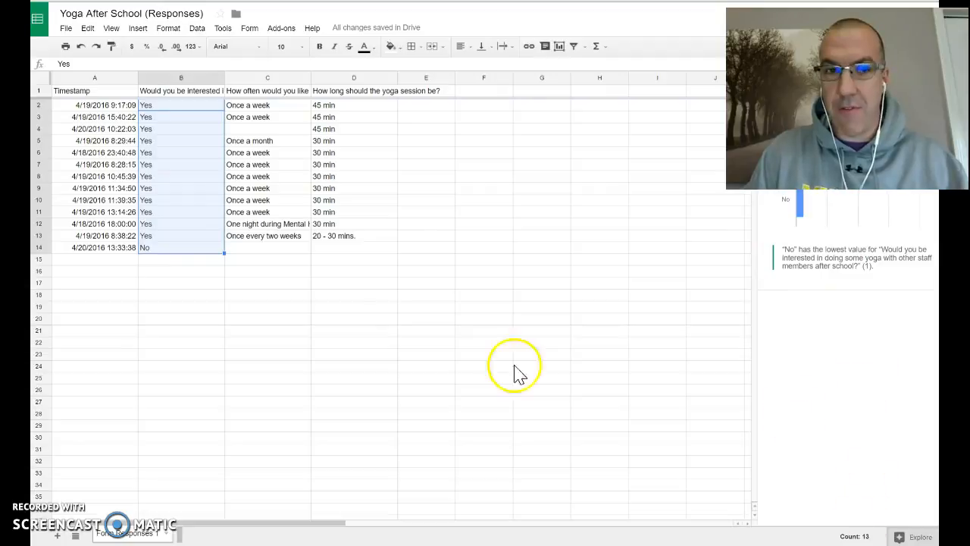
pyautogui.click(303, 212)
# Select the timestamps in A2:A14 and view their sum, average, minimum, maximum and count options.
pyautogui.moveTo(106, 108); pyautogui.dragTo(119, 249)
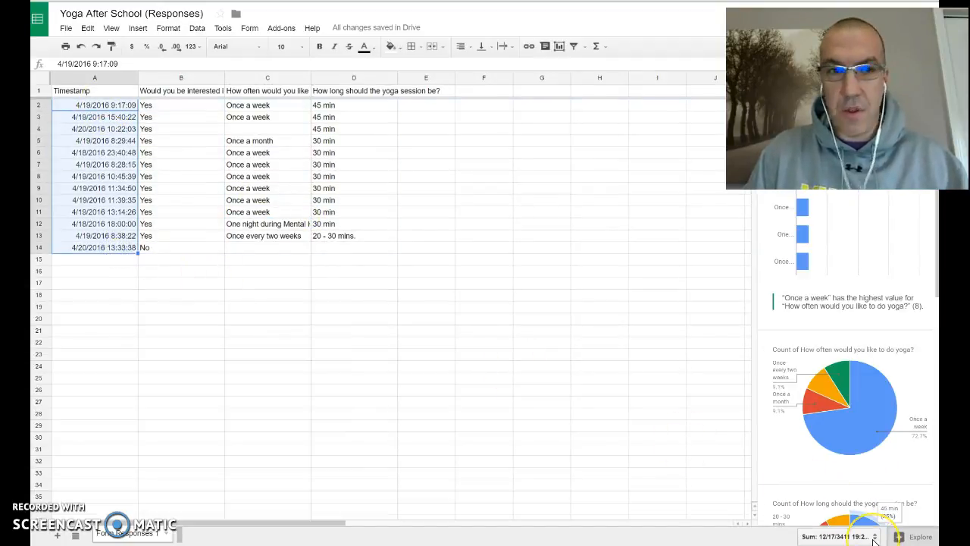
pyautogui.click(874, 536)
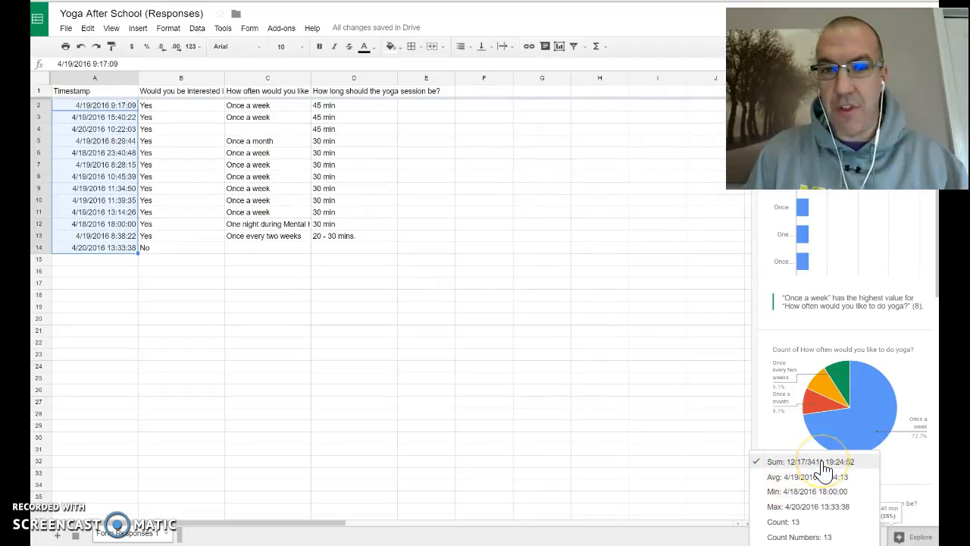
pyautogui.click(580, 262)
# Enter the sample numbers 2, 3, 4, 4, 5, 5, 6, 6, 667, 7, 7, 7, 7 and 88 down F3:F16.
pyautogui.click(498, 119)
pyautogui.write('2 3 4 4 5 5 6 6 667 7 7 7 7 88')
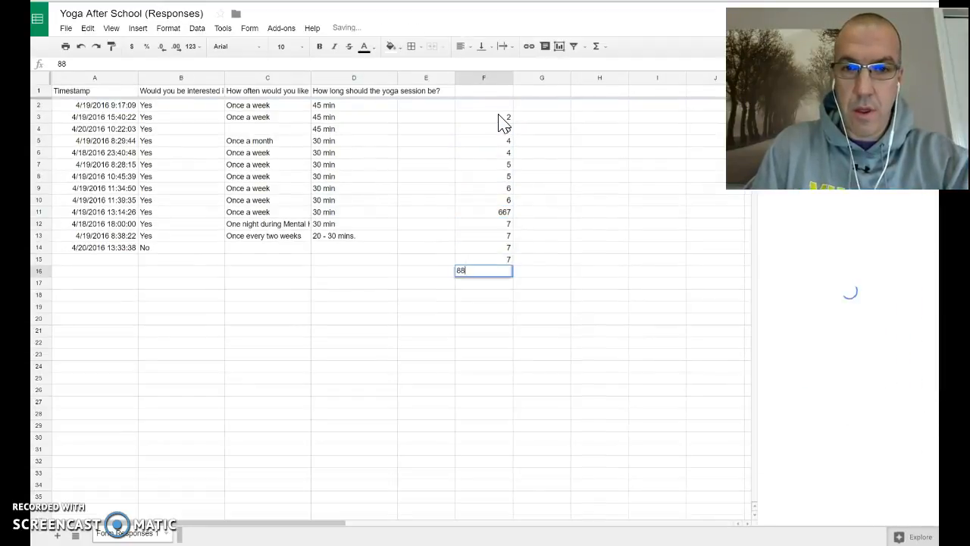
pyautogui.press('Return')
# Select the sample numbers in F3:F16 and view their summary statistics.
pyautogui.moveTo(504, 118); pyautogui.dragTo(498, 272)
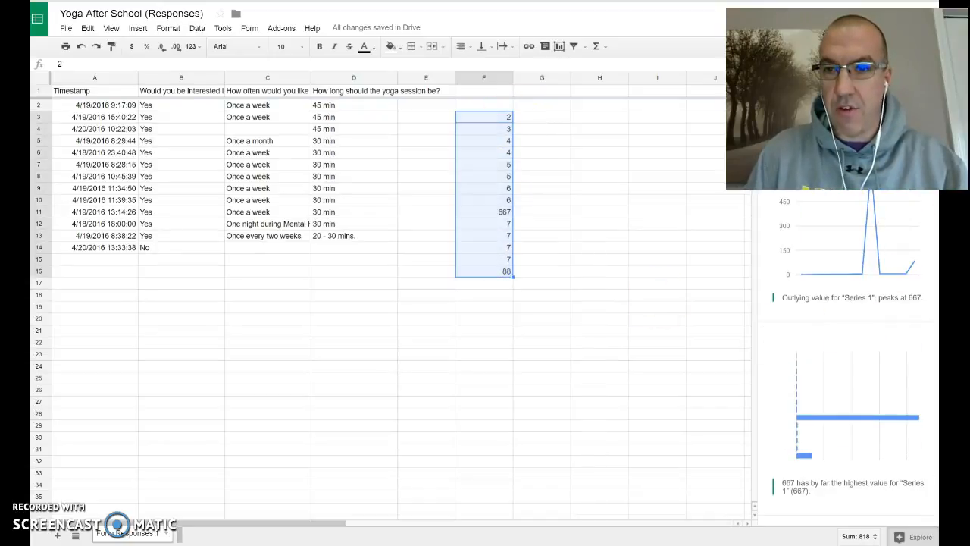
pyautogui.click(859, 536)
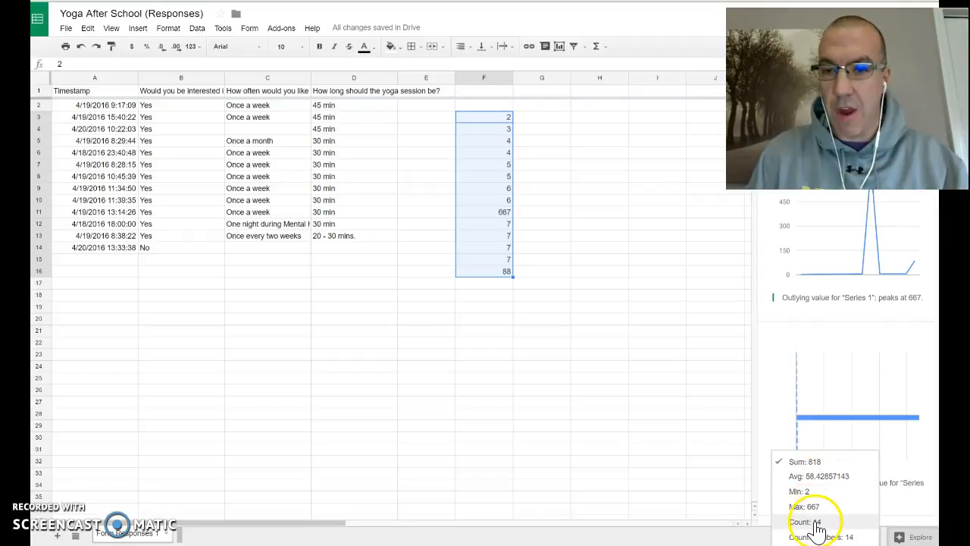
# Close the summary statistics list, reselect the sample numbers in F3:F16 to view their Explore charts, and deselect them.
pyautogui.click(730, 426)
pyautogui.moveTo(506, 118); pyautogui.dragTo(506, 273)
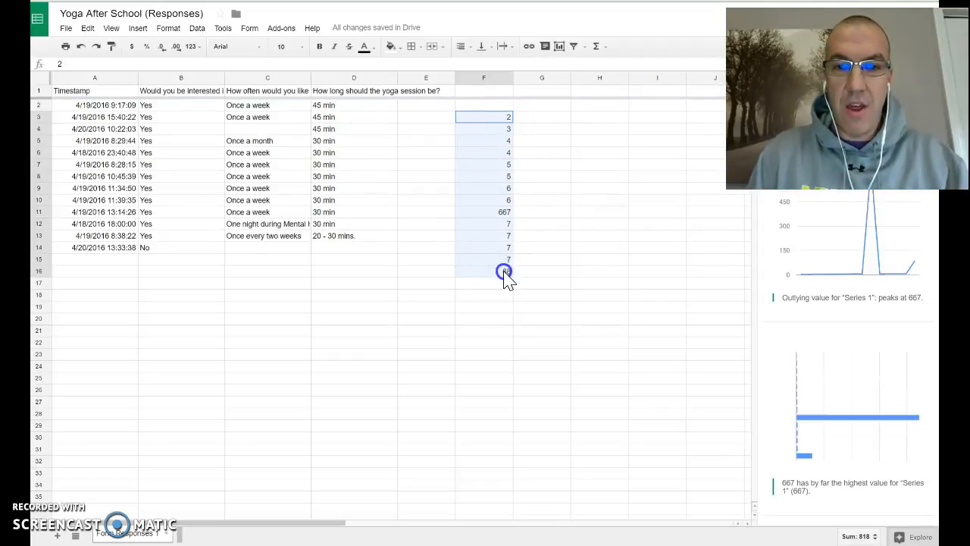
pyautogui.click(556, 294)
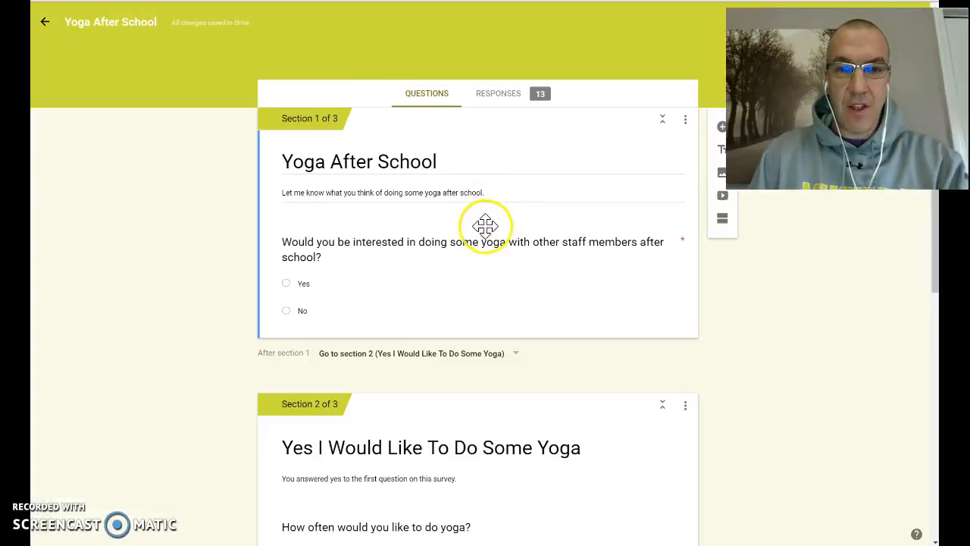
# Open the Yoga After School form's responses, browse individual responses up to number 3, and return to the summary charts.
pyautogui.click(506, 99)
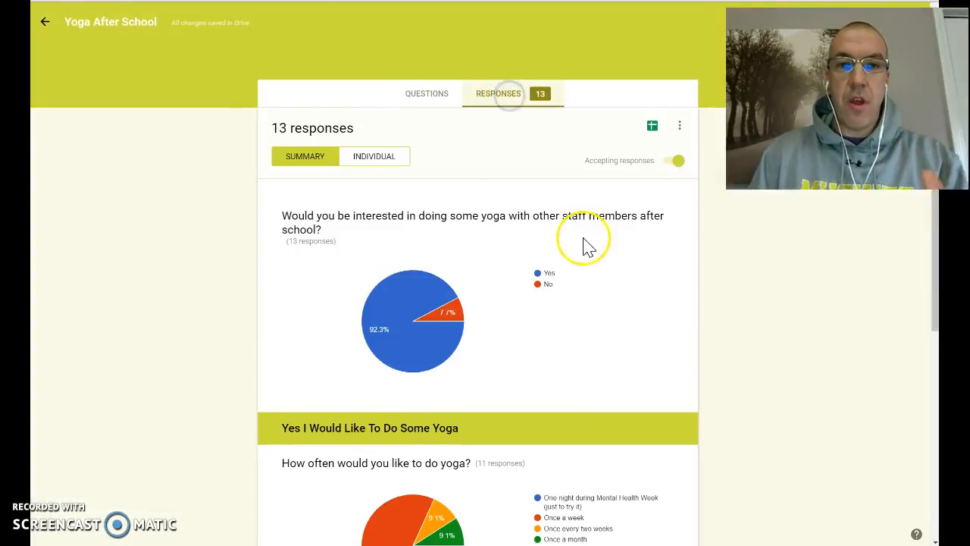
pyautogui.click(382, 160)
pyautogui.scroll(-5, 715, 251)
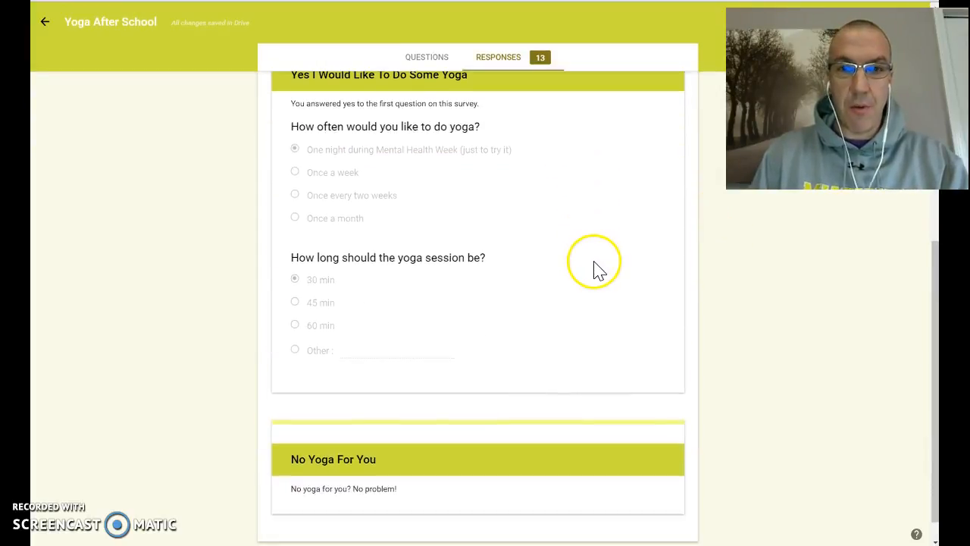
pyautogui.scroll(5, 594, 268)
pyautogui.click(609, 206)
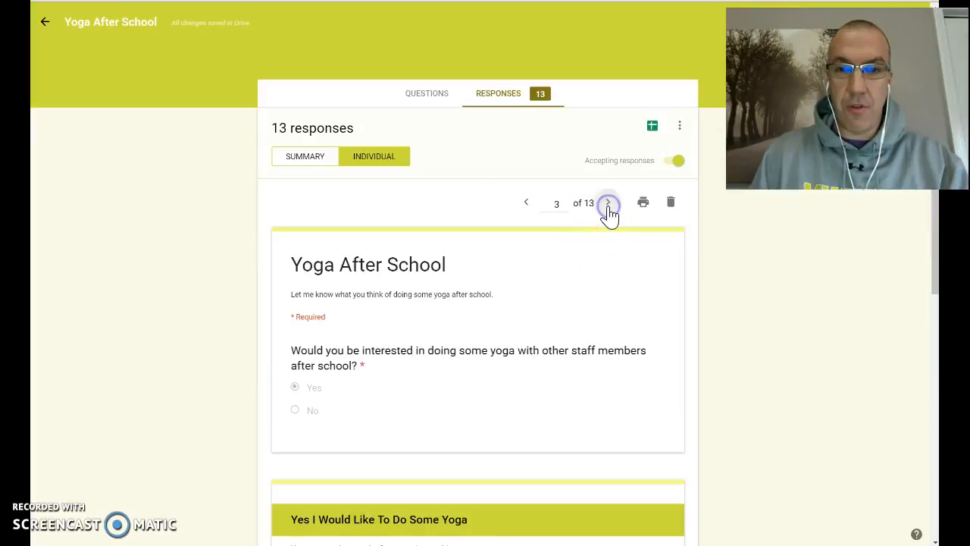
pyautogui.click(282, 158)
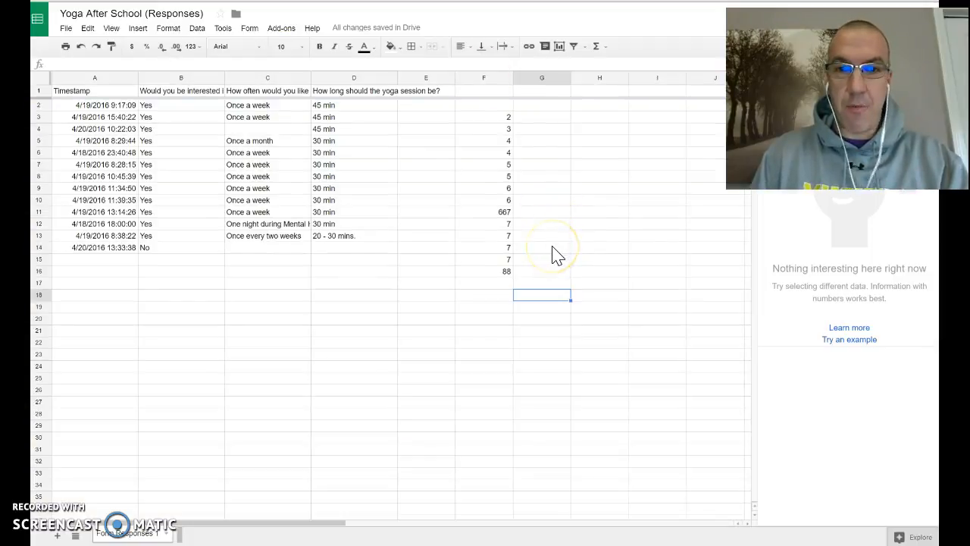
# Delete the sample numbers from F3:F16 in the Yoga After School (Responses) spreadsheet.
pyautogui.moveTo(504, 117); pyautogui.dragTo(506, 276)
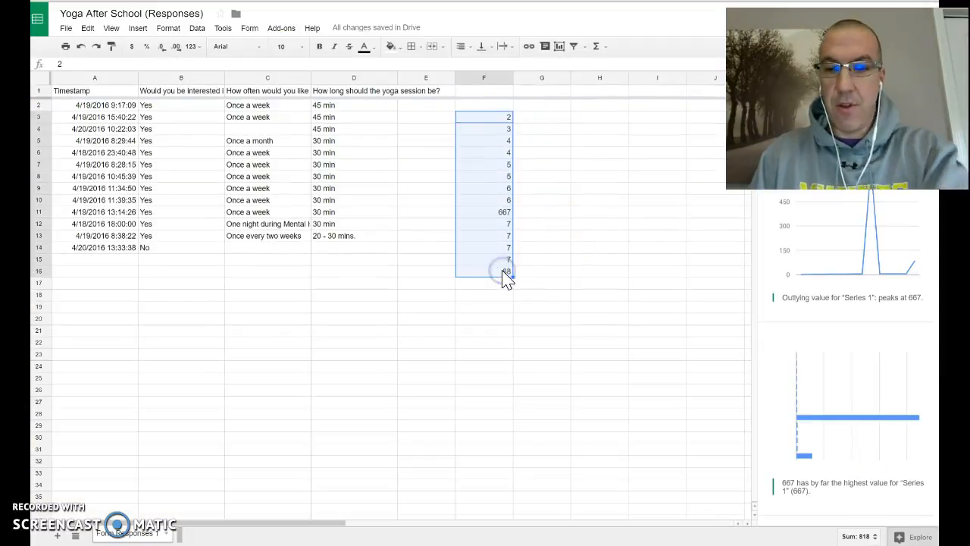
pyautogui.press('Delete')
pyautogui.click(589, 330)
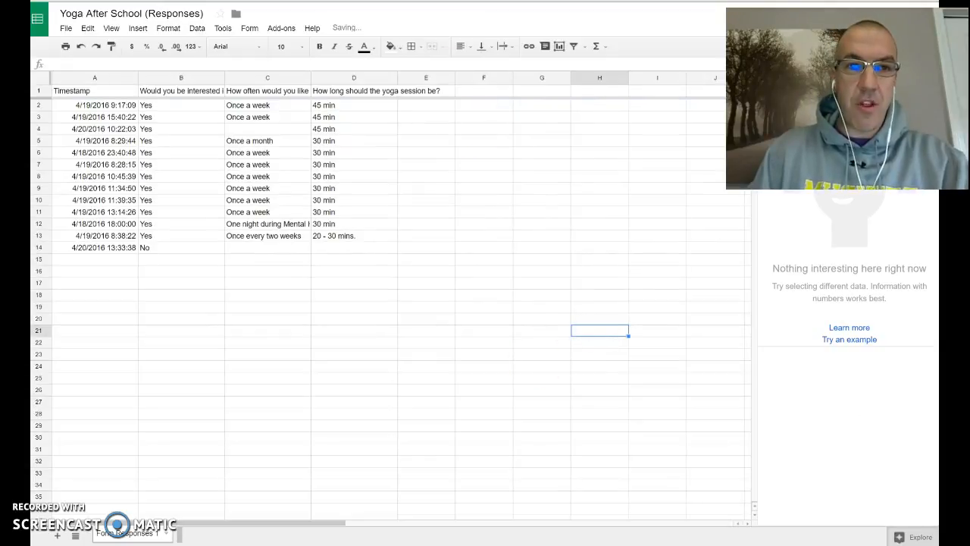
# Revisit the Staff folder in Google Drive and the form's response summary, and return to the Google Forms Part 2 title slide.
pyautogui.click(296, 1)
pyautogui.click(281, 299)
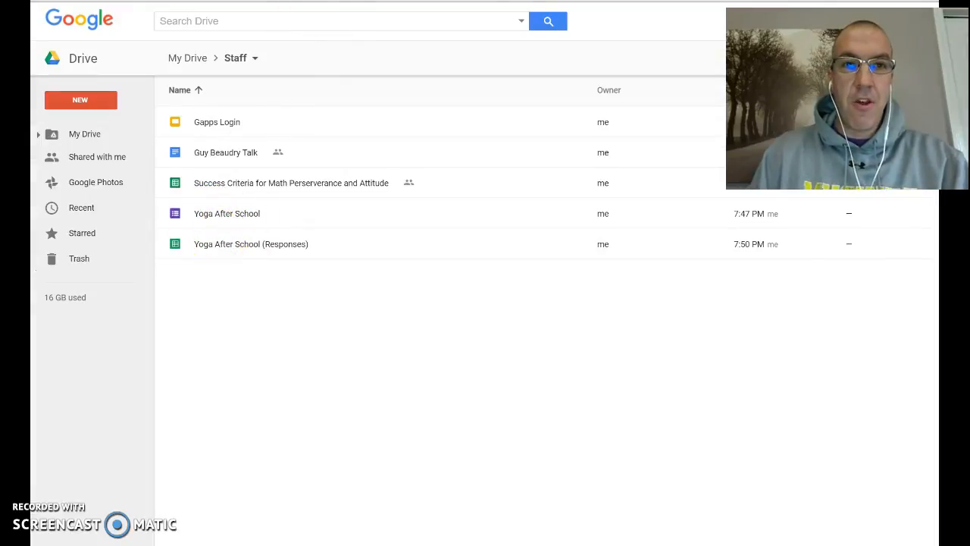
pyautogui.click(371, 1)
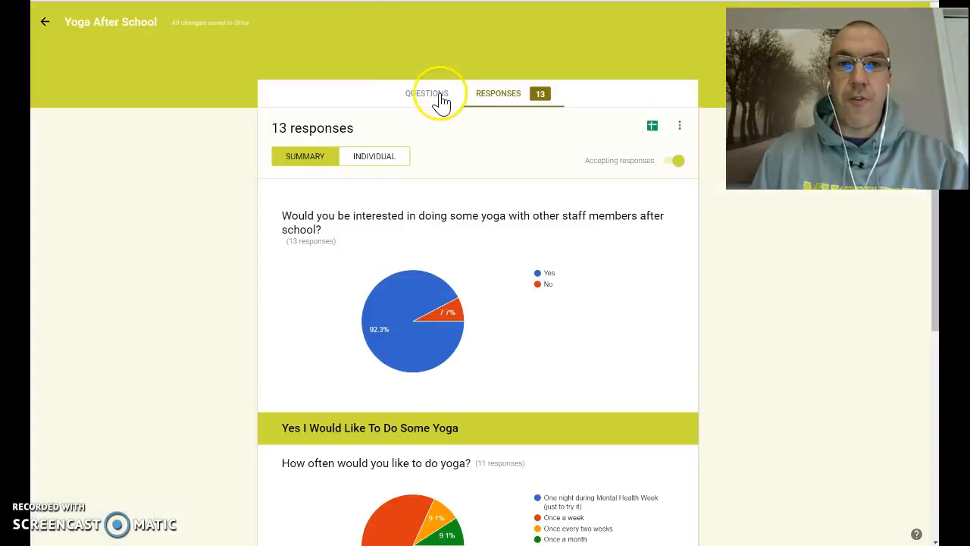
pyautogui.hotkey('ctrl', 'shift', 'Tab')
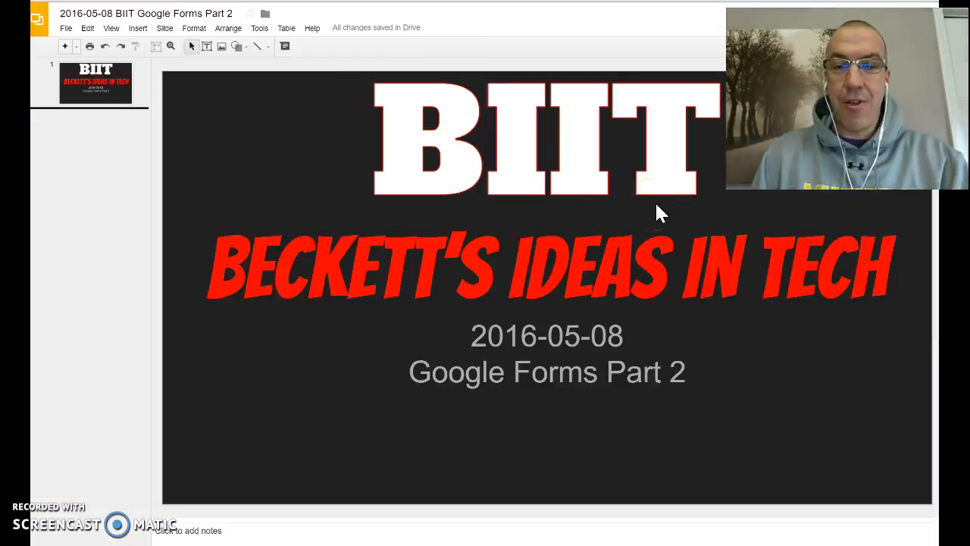
pyautogui.click(412, 370)
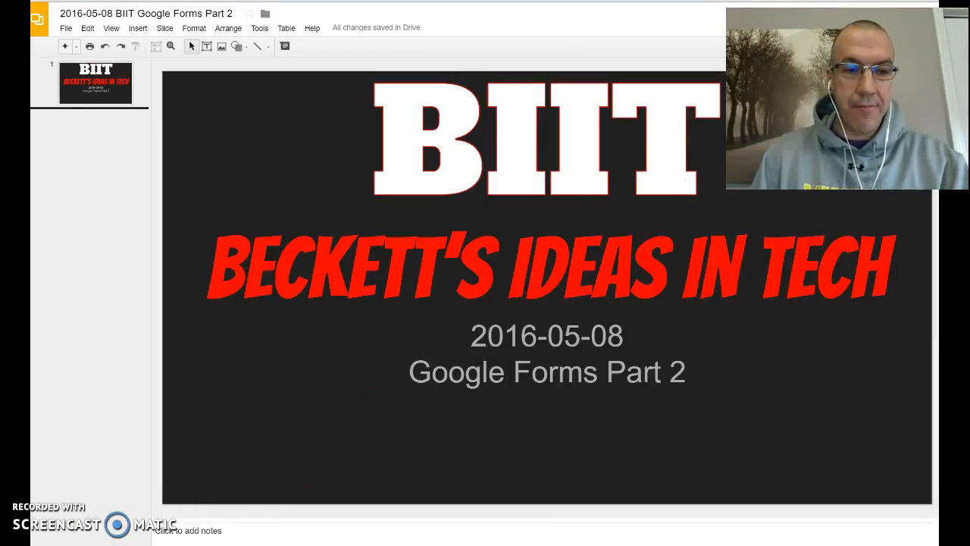